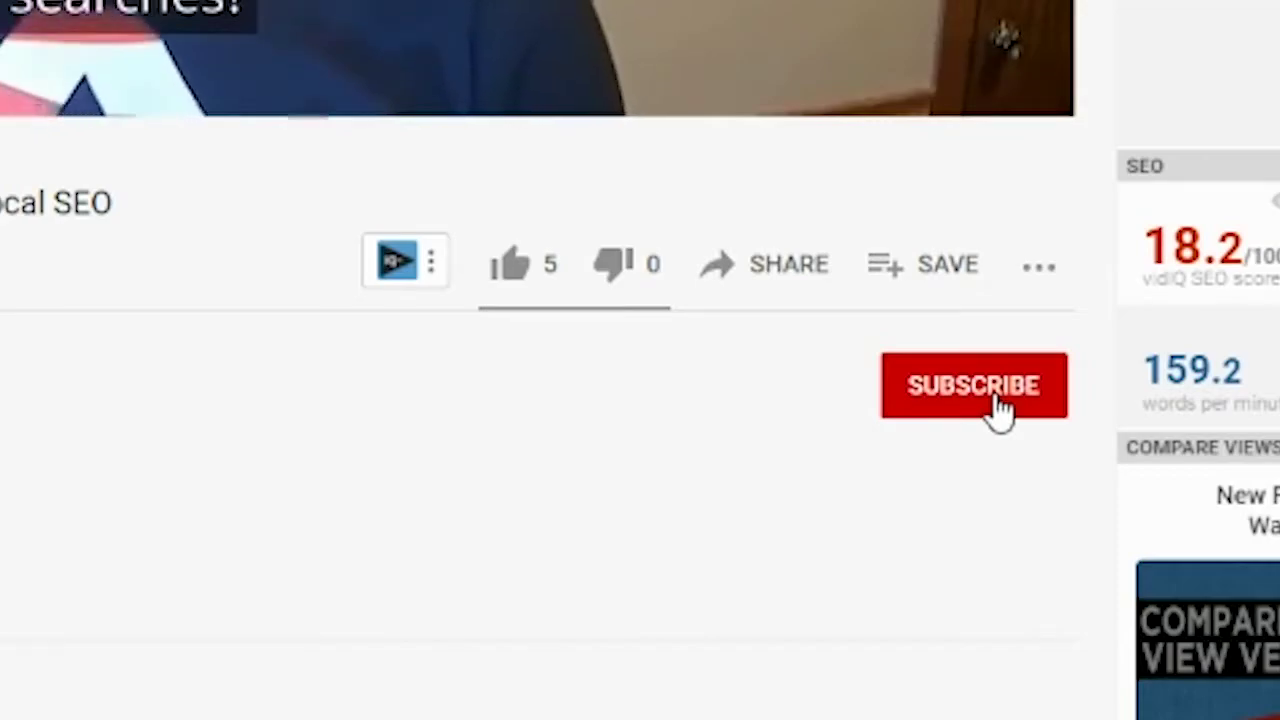
pyautogui.click(887, 376)
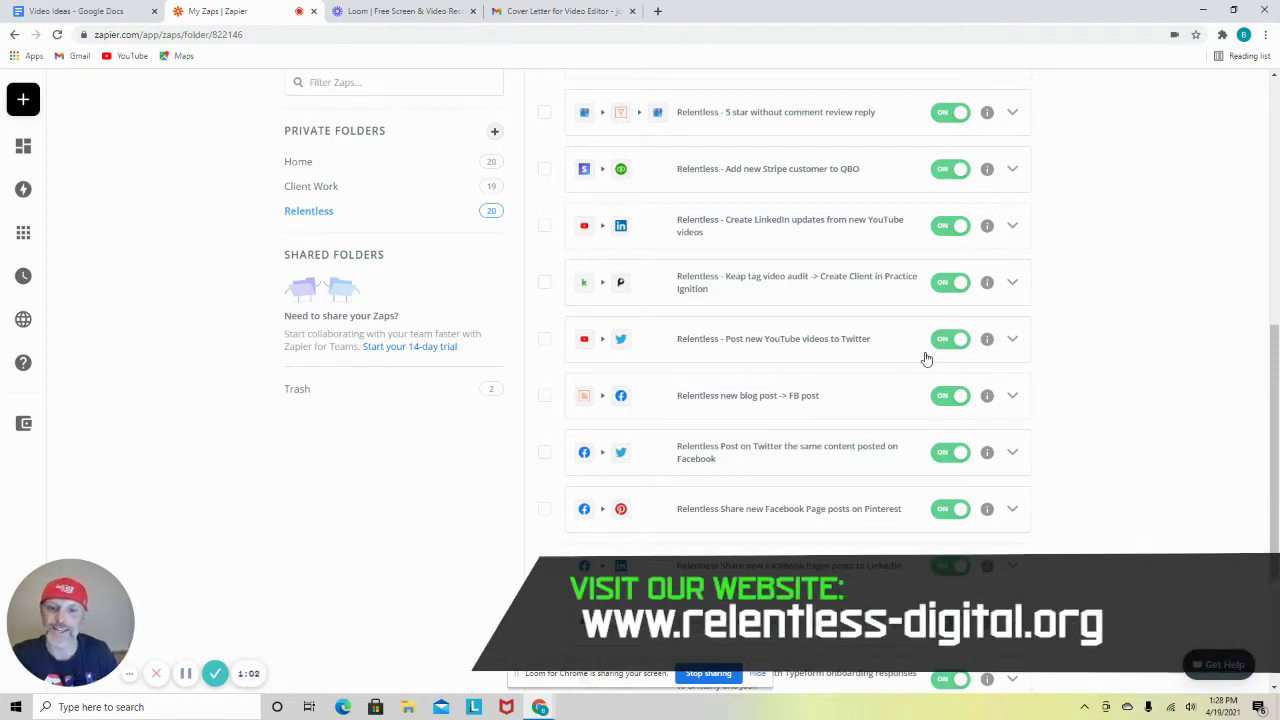
# Open the "Relentless new blog post -> FB post" Zap and expand the setup of its New Item in Feed trigger.
pyautogui.click(735, 387)
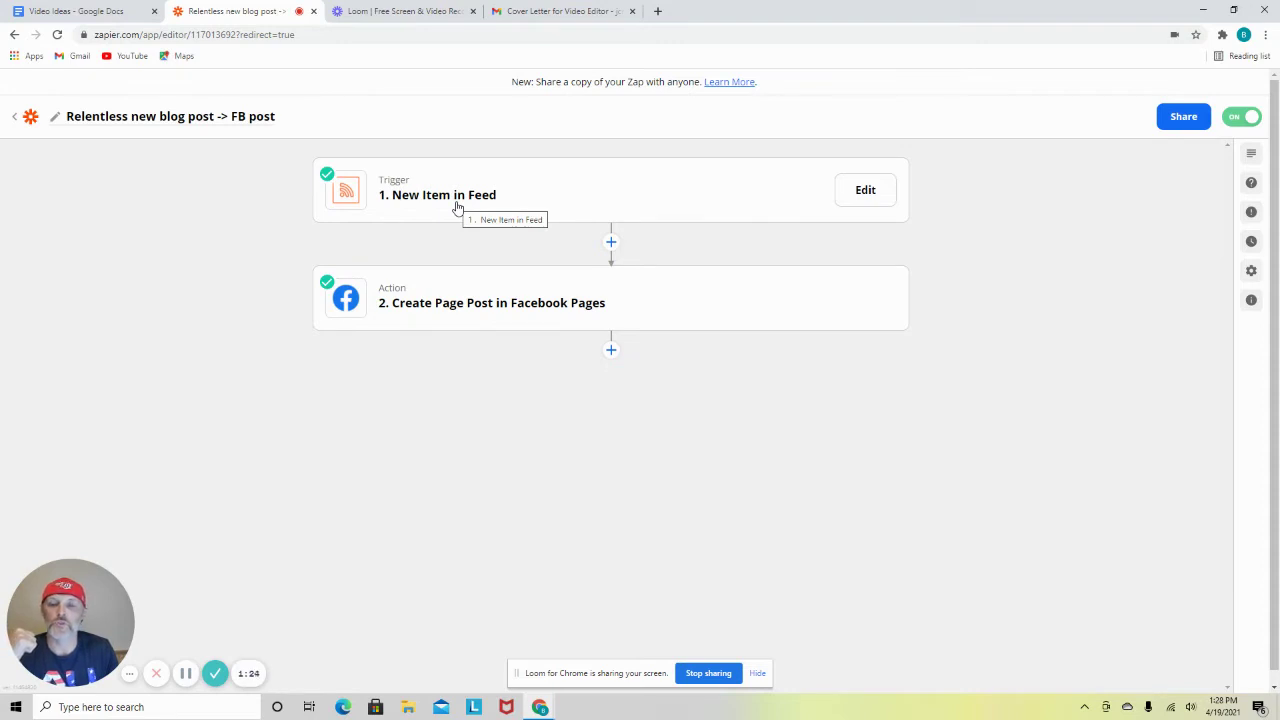
pyautogui.click(457, 207)
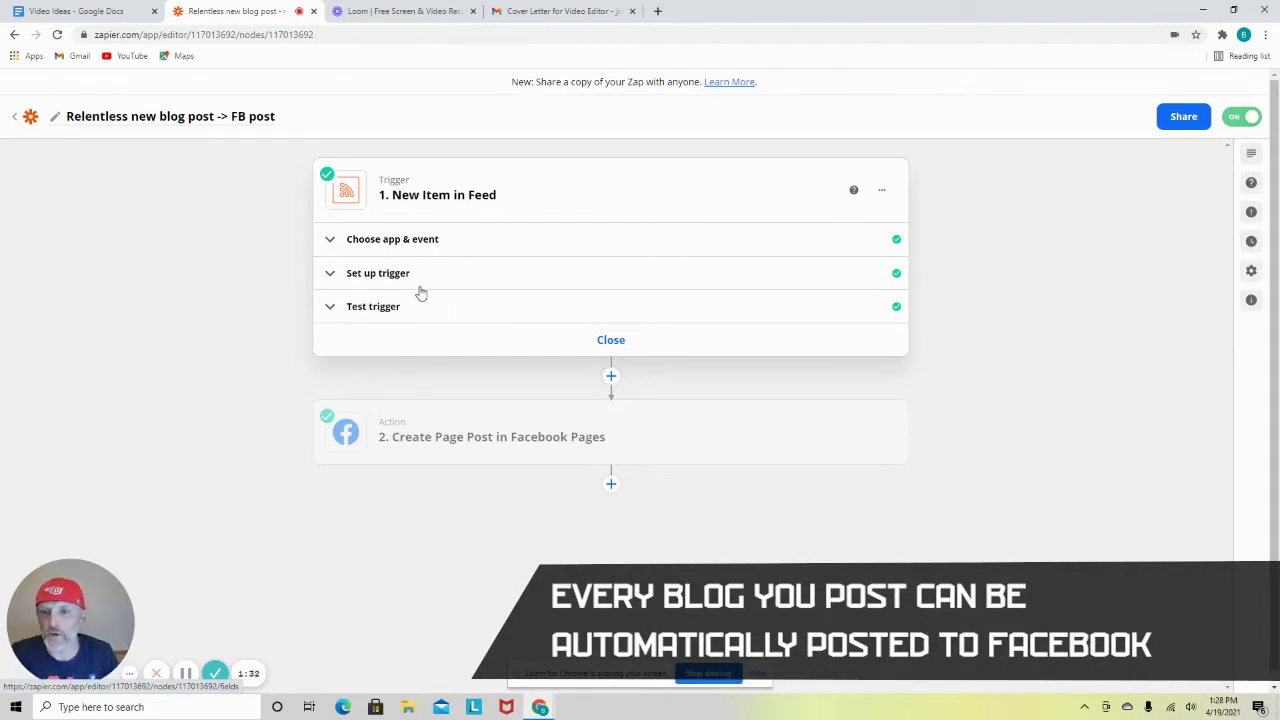
pyautogui.click(415, 281)
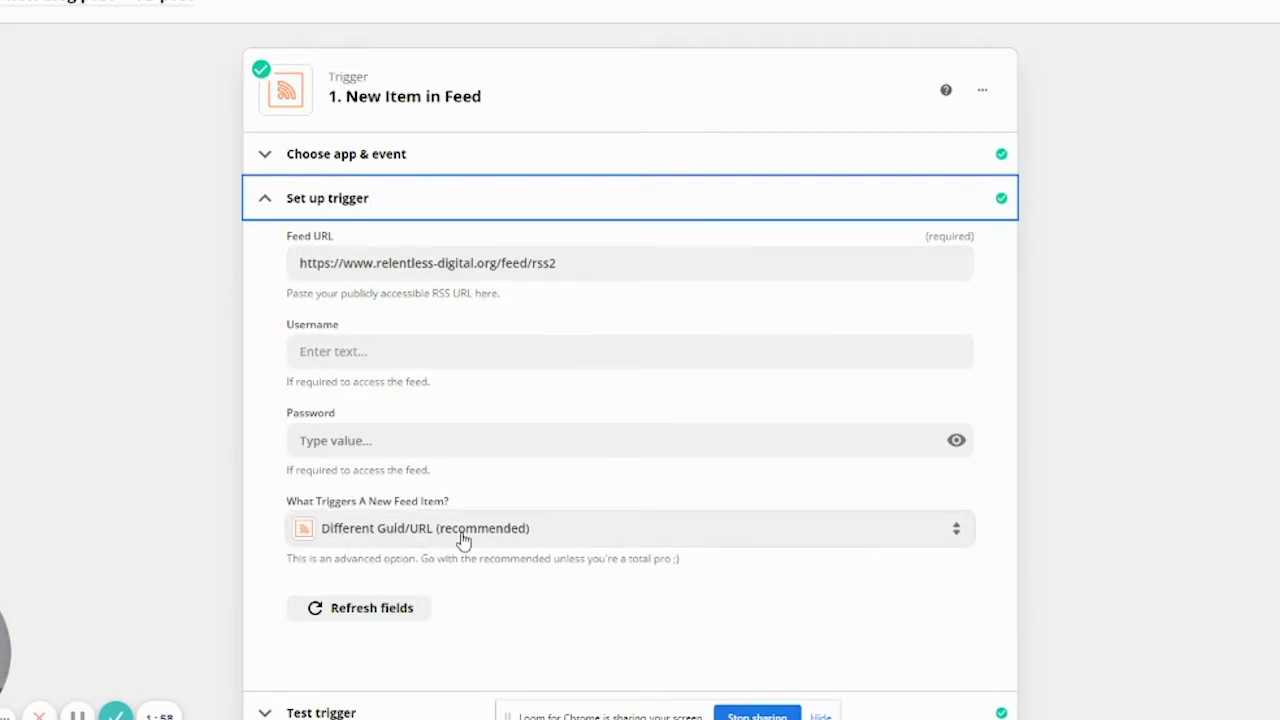
# View the available choices for what triggers a new feed item, leaving the selection as Different Guid/URL (recommended).
pyautogui.click(533, 540)
pyautogui.scroll(-1, 423, 563)
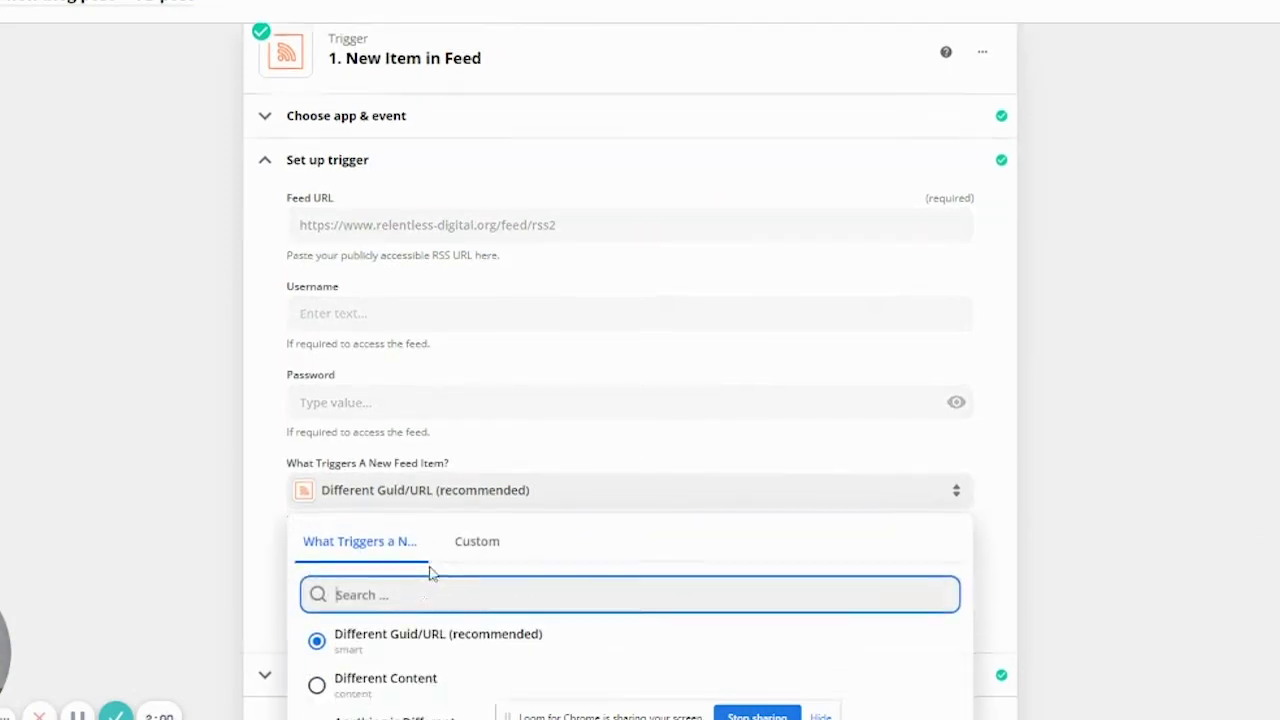
pyautogui.click(255, 494)
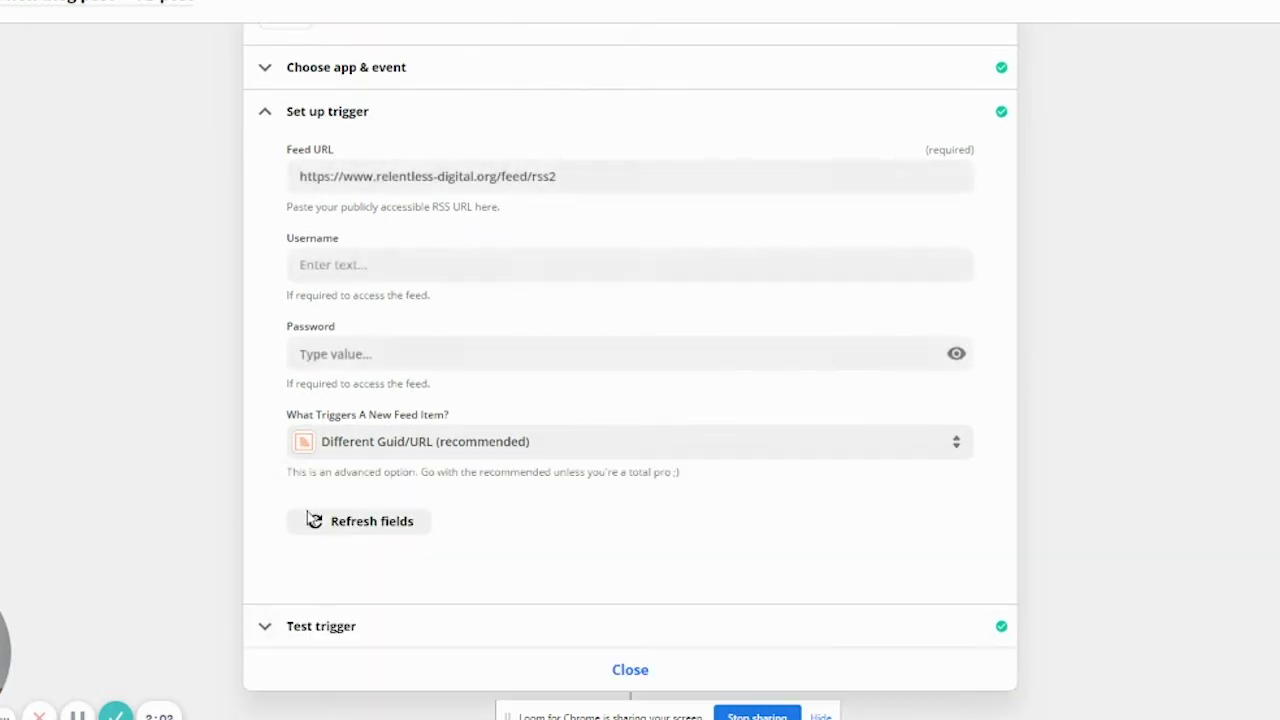
# Review the sample blog post data in the feed trigger's test section.
pyautogui.click(421, 622)
pyautogui.scroll(-3, 551, 389)
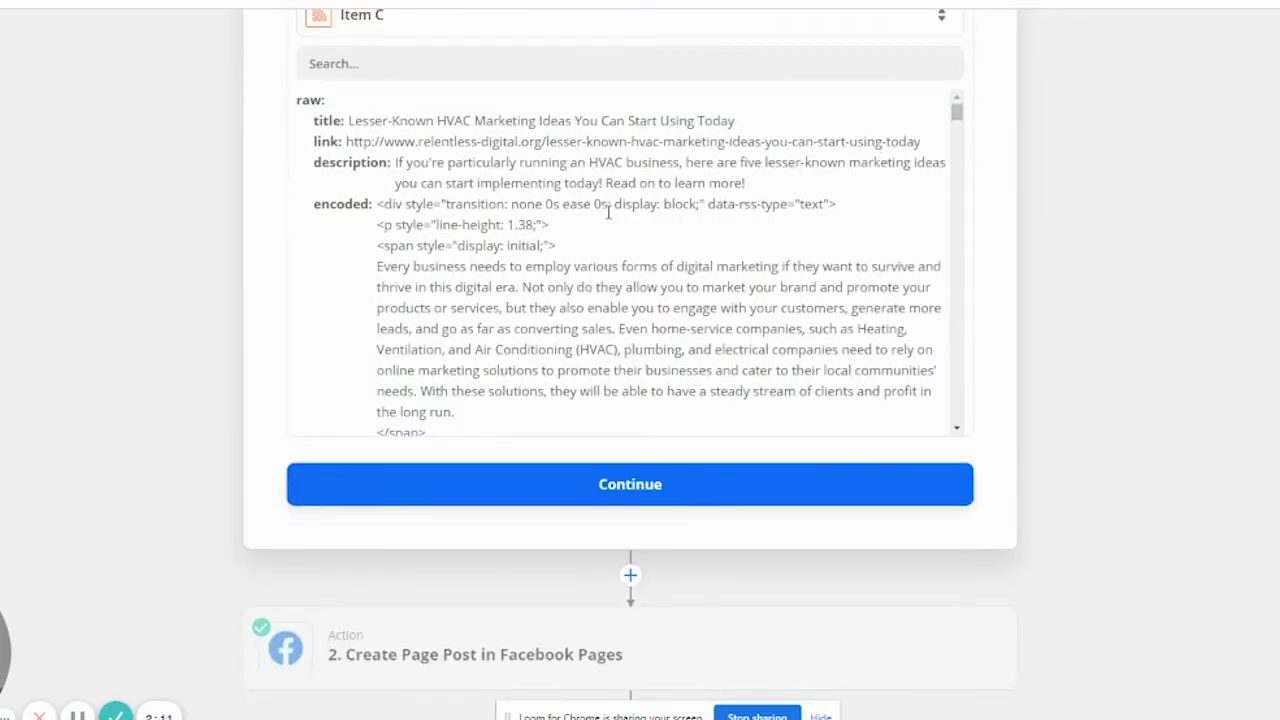
pyautogui.scroll(-2, 590, 280)
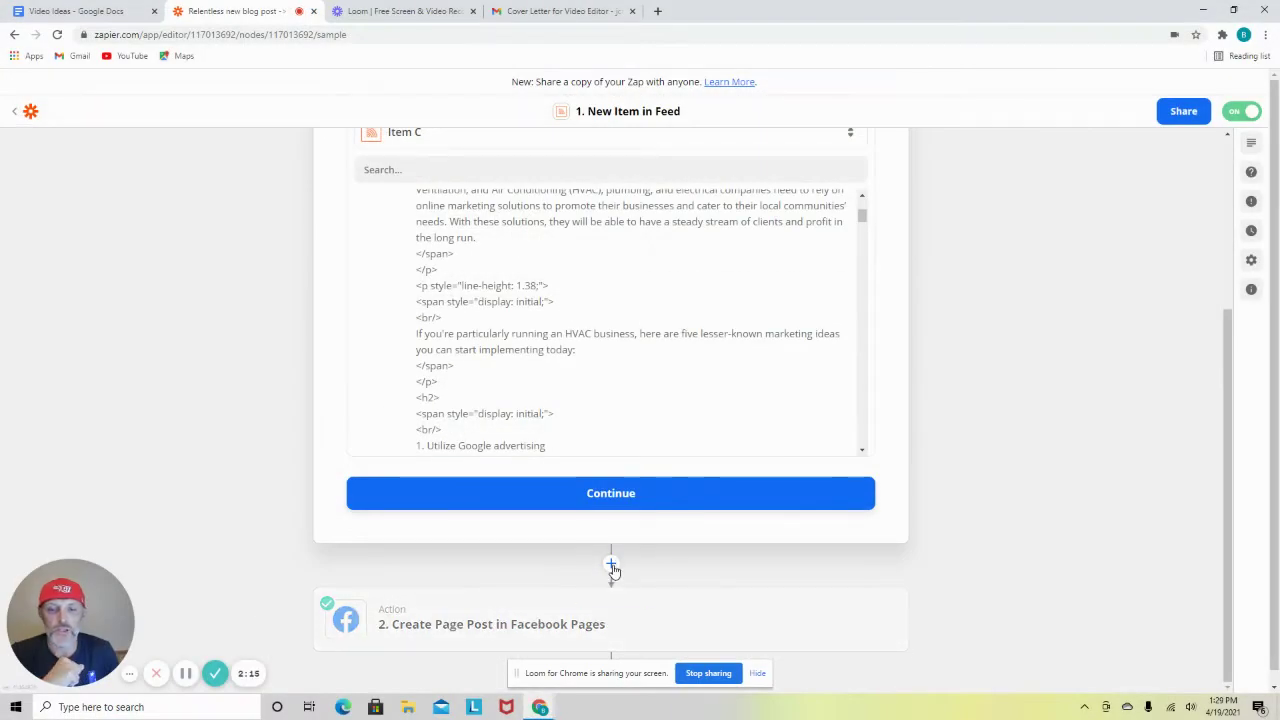
# In the Facebook page post action's setup, replace the message's "Check it out" line with "Comments and feedback are much appreciated.".
pyautogui.click(524, 615)
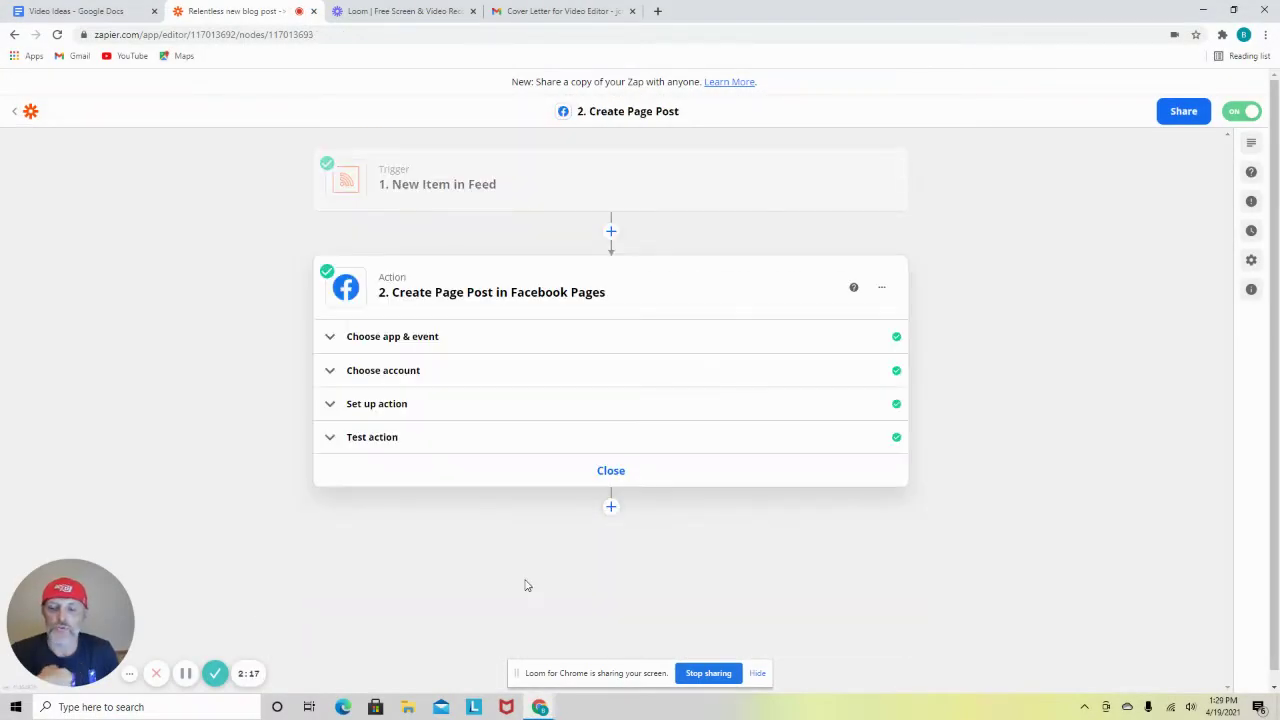
pyautogui.click(434, 372)
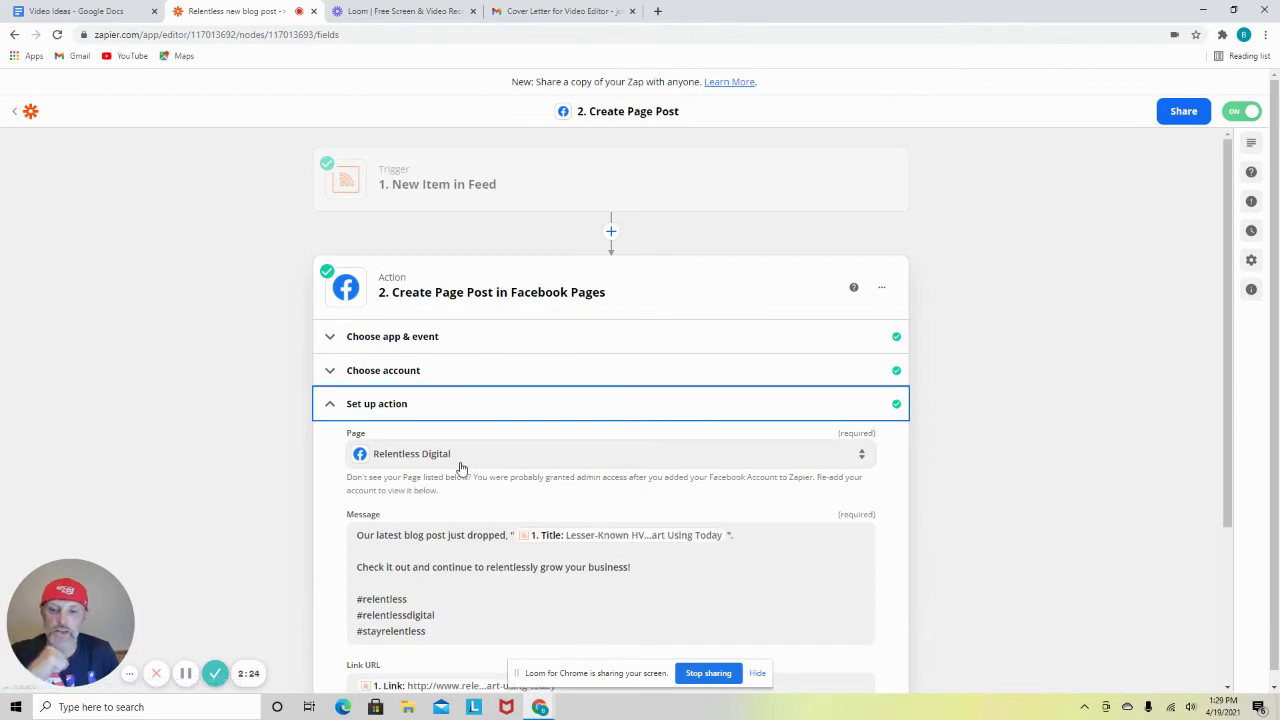
pyautogui.scroll(-1, 333, 478)
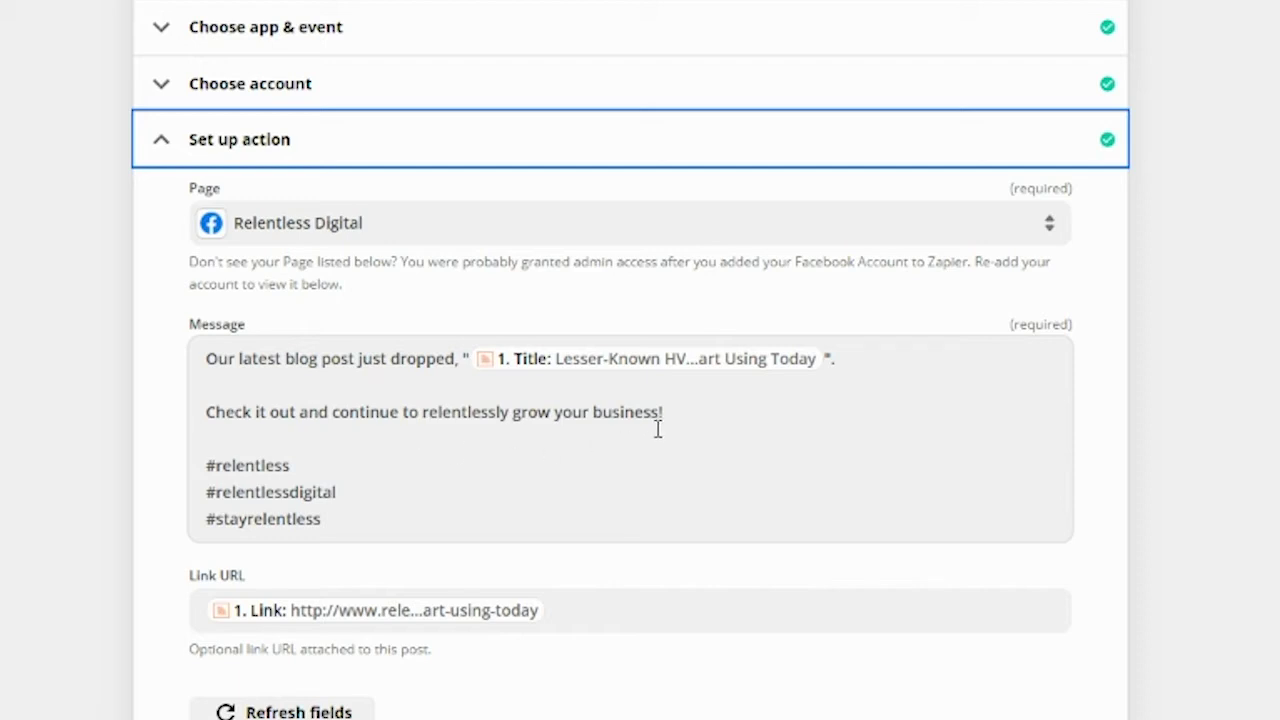
pyautogui.moveTo(666, 412); pyautogui.dragTo(172, 428)
pyautogui.write('Com')
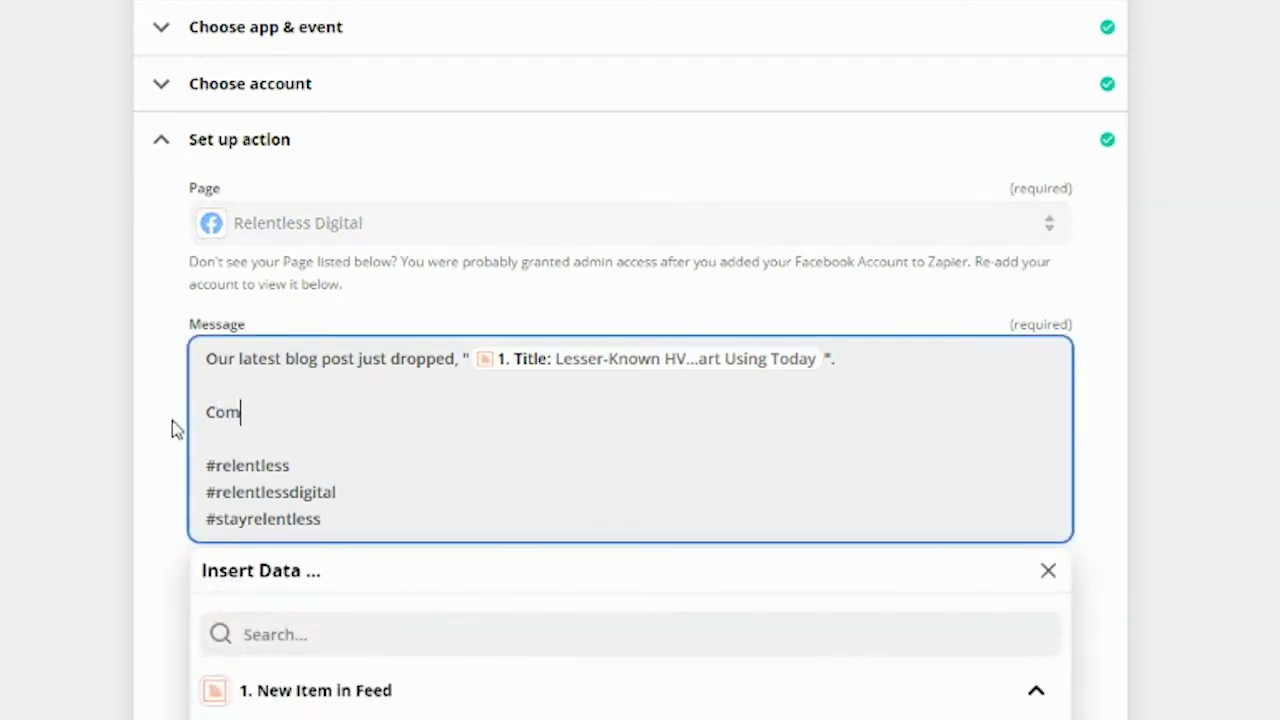
pyautogui.write('ments and feedback are much appreciated.')
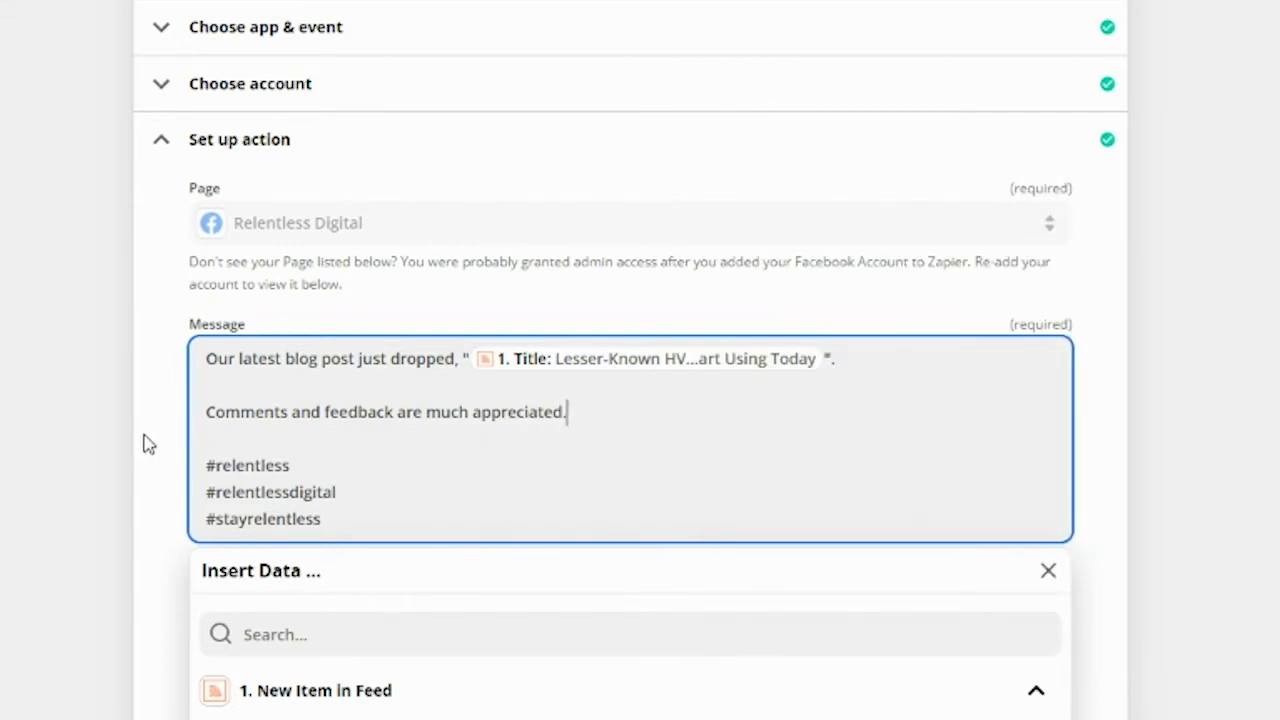
# Continue from the Facebook action's setup to its test and retest the page post.
pyautogui.click(146, 443)
pyautogui.scroll(-1, 339, 580)
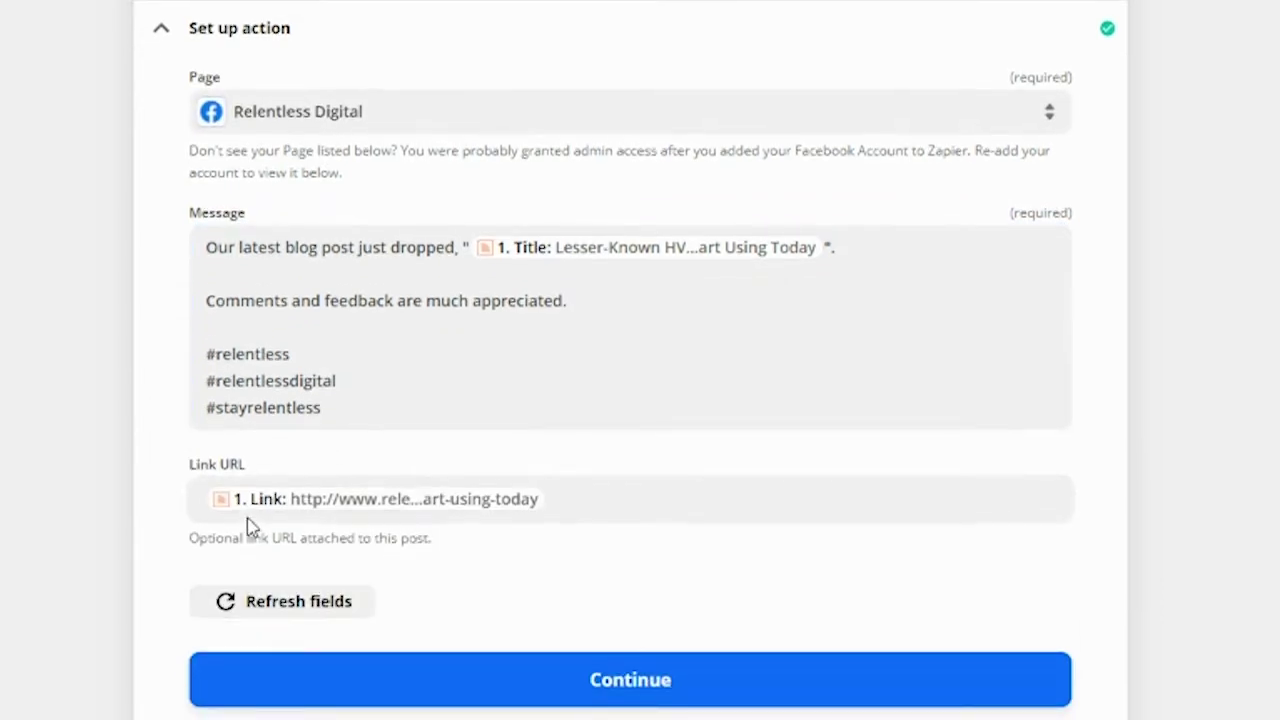
pyautogui.click(526, 691)
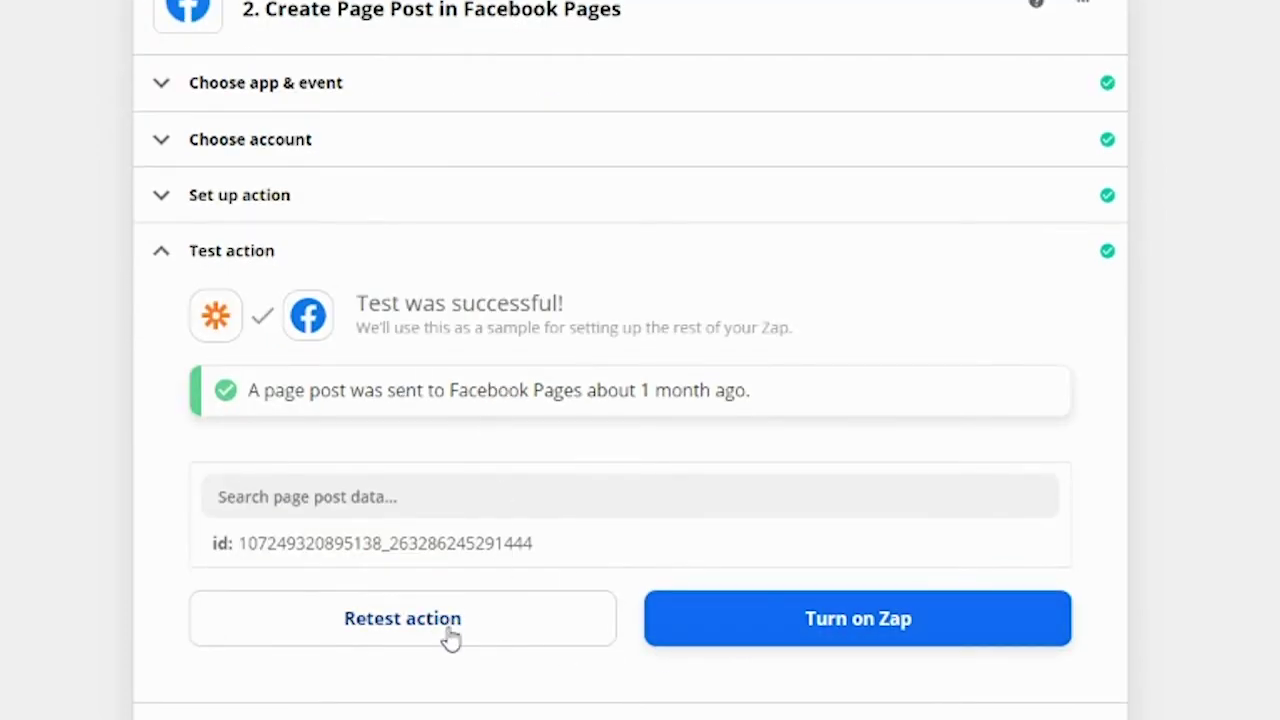
pyautogui.click(449, 630)
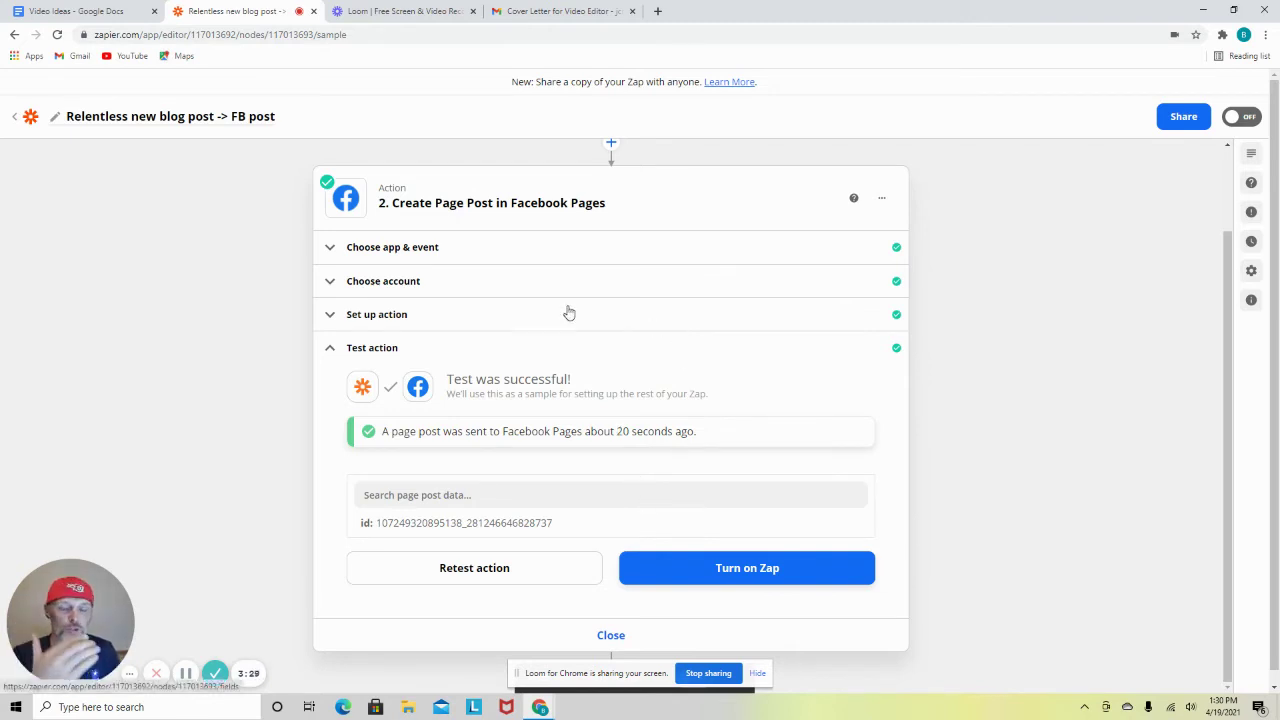
# Return to the Zap list and open "Temp-a-sure GMB reviews to FB page" from the Client Work folder.
pyautogui.click(15, 117)
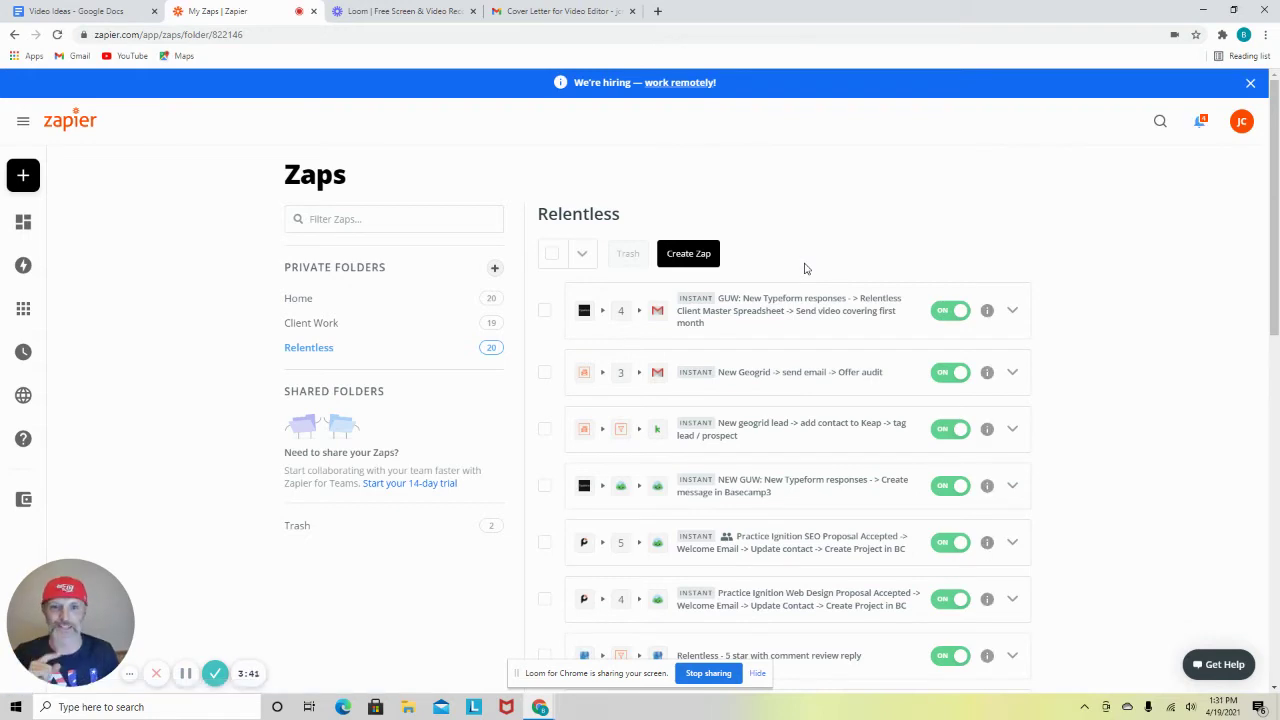
pyautogui.scroll(-3, 806, 268)
pyautogui.scroll(-2, 806, 268)
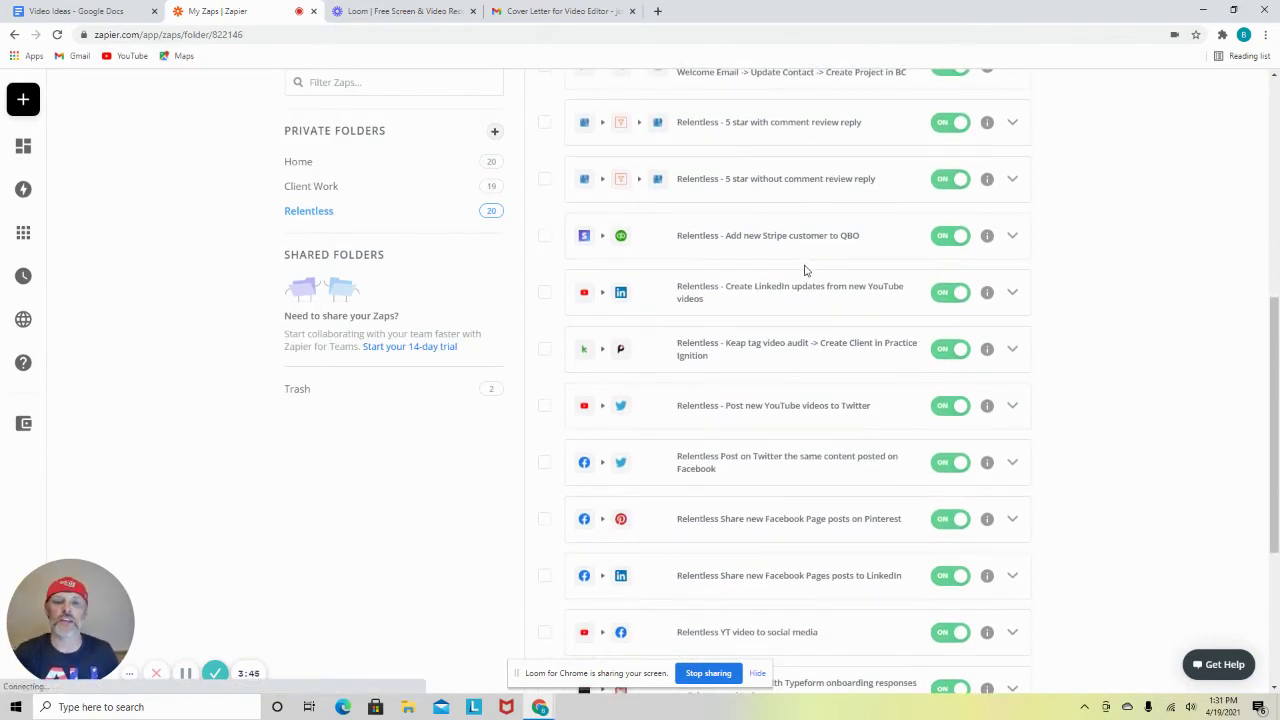
pyautogui.scroll(-3, 806, 270)
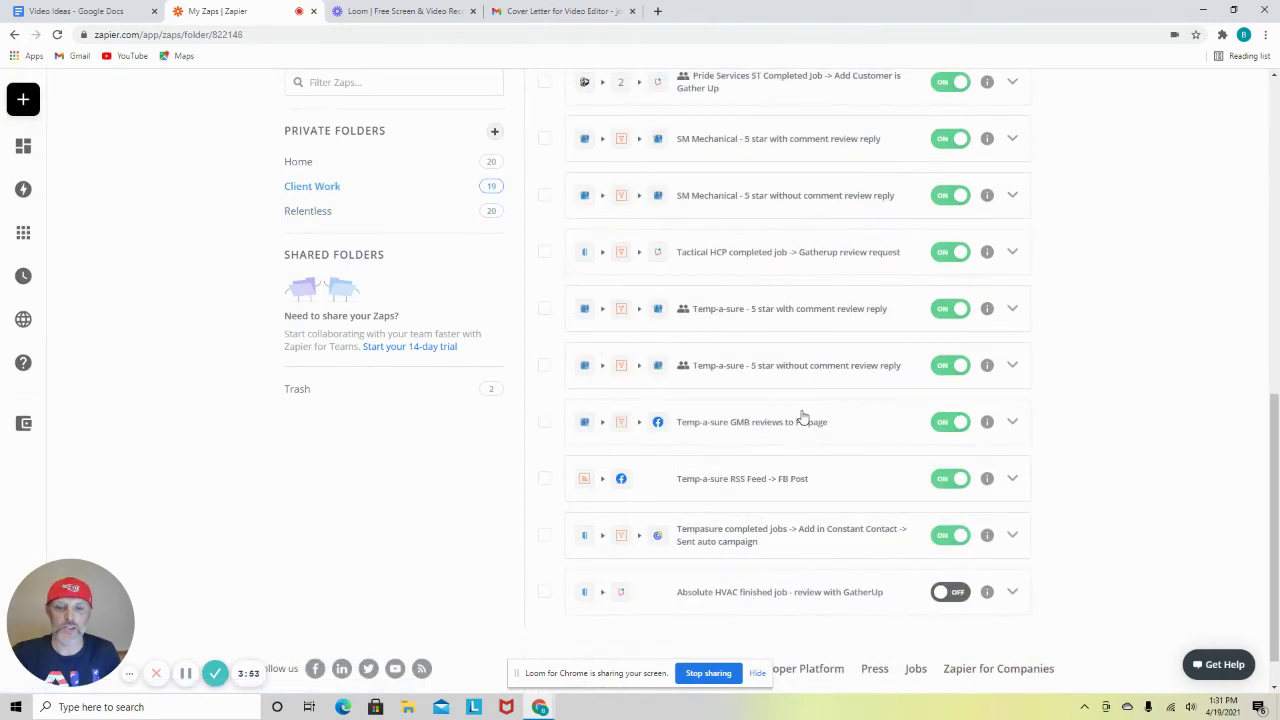
pyautogui.scroll(-1, 802, 417)
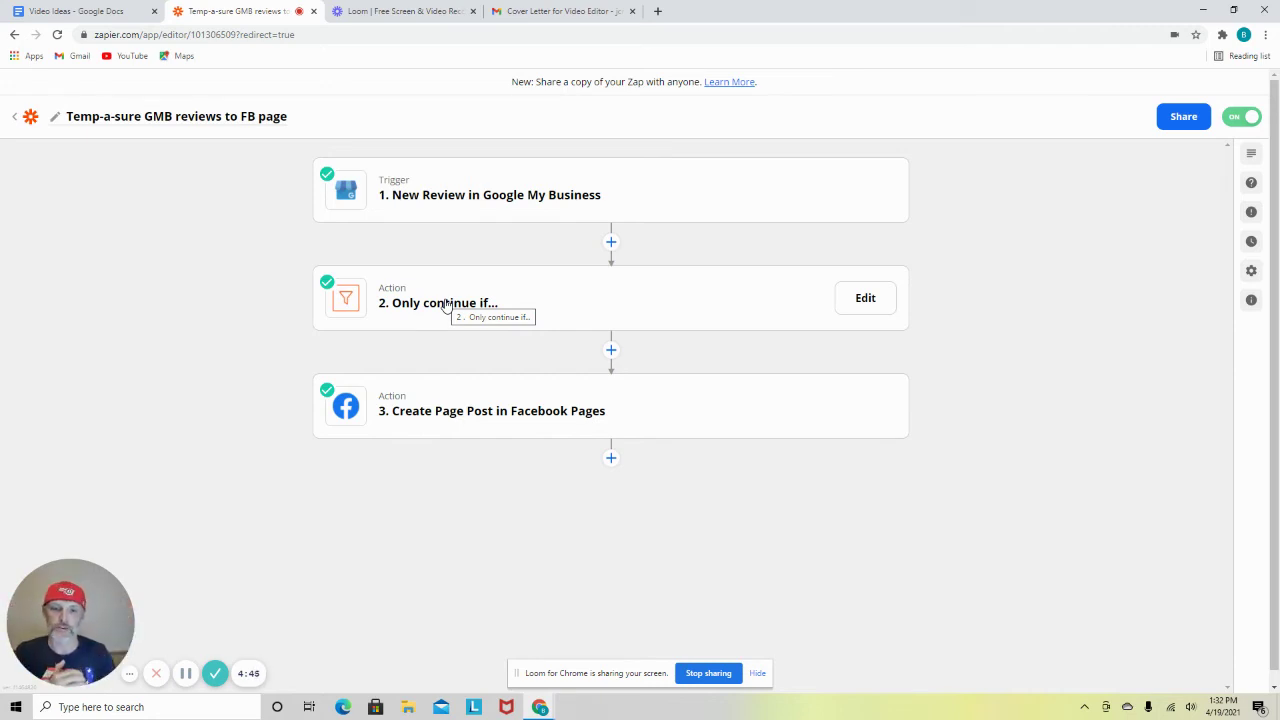
# Open the "Only continue if..." step and show its filter conditions.
pyautogui.click(447, 305)
pyautogui.click(417, 382)
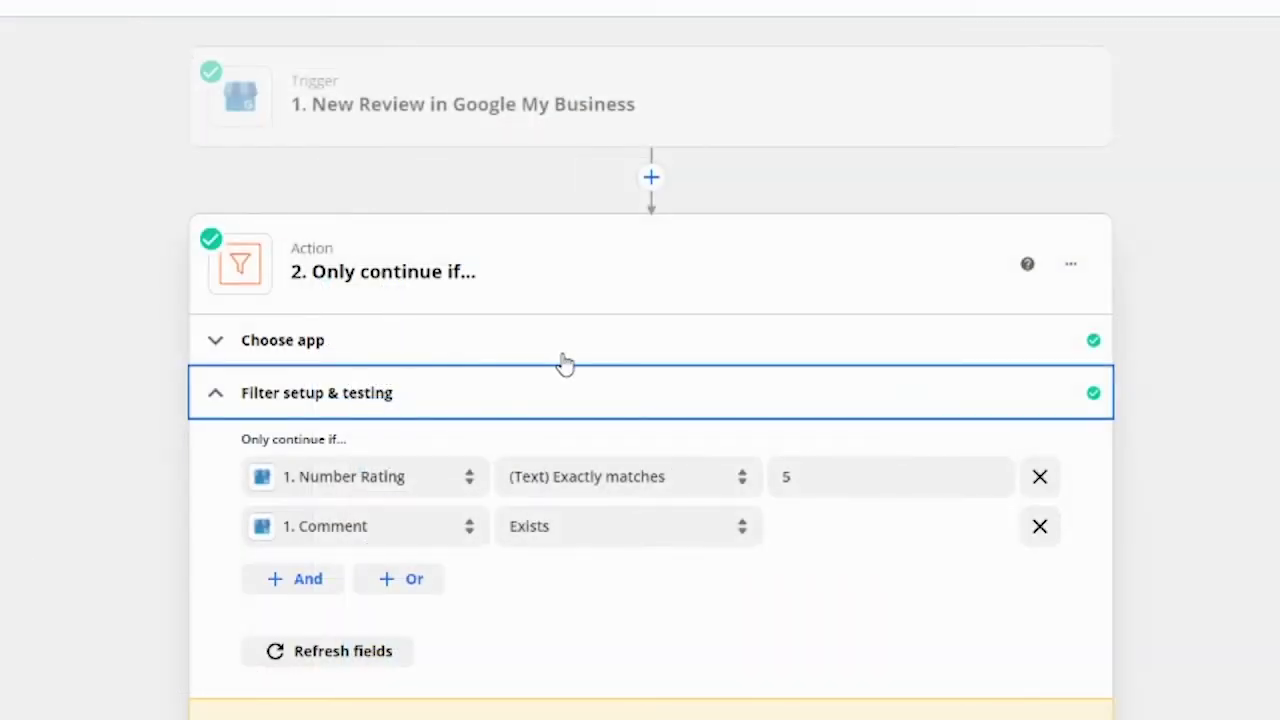
pyautogui.scroll(-2, 554, 357)
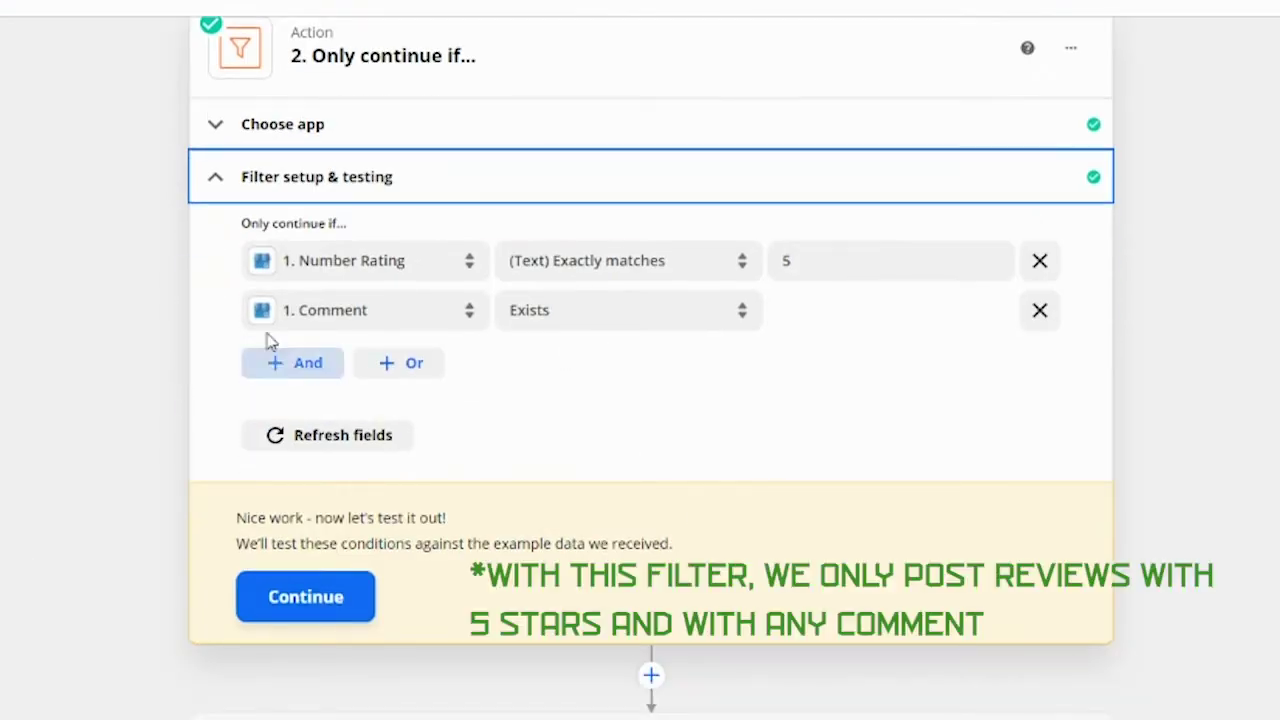
# Look through the review data fields available for the filter's Number Rating and Comment conditions without changing either one.
pyautogui.click(362, 266)
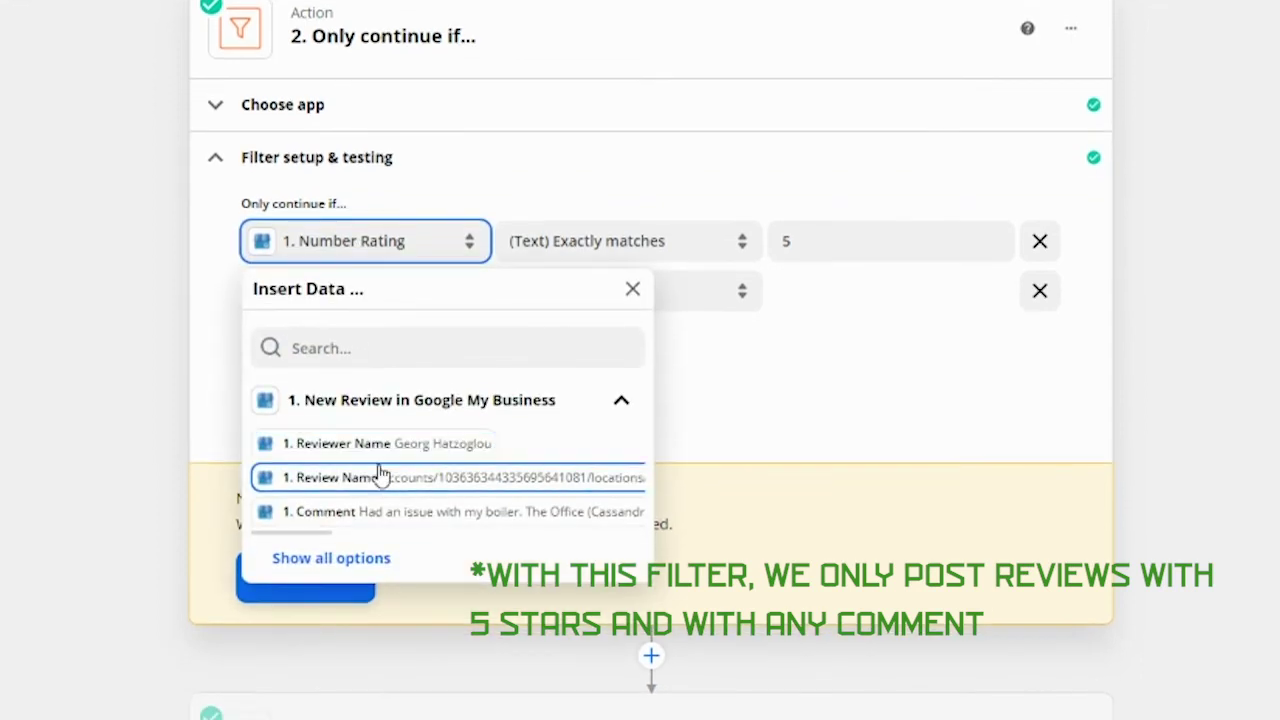
pyautogui.click(323, 563)
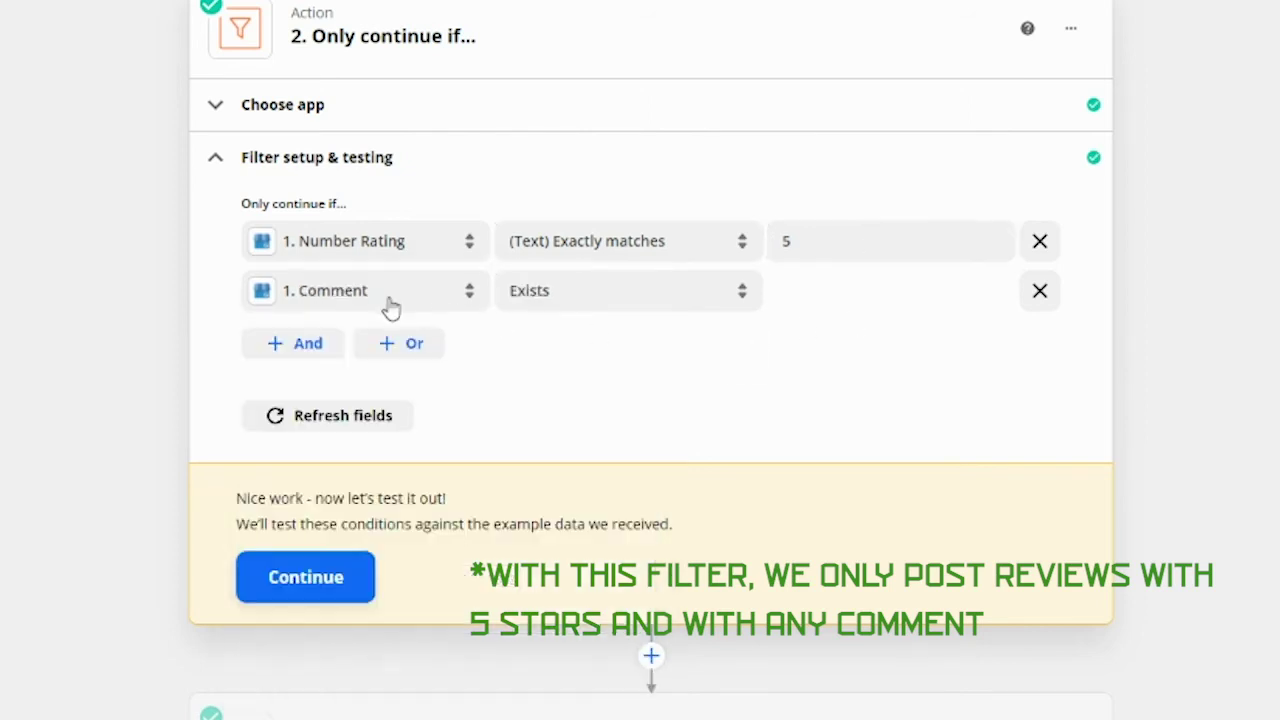
pyautogui.click(388, 303)
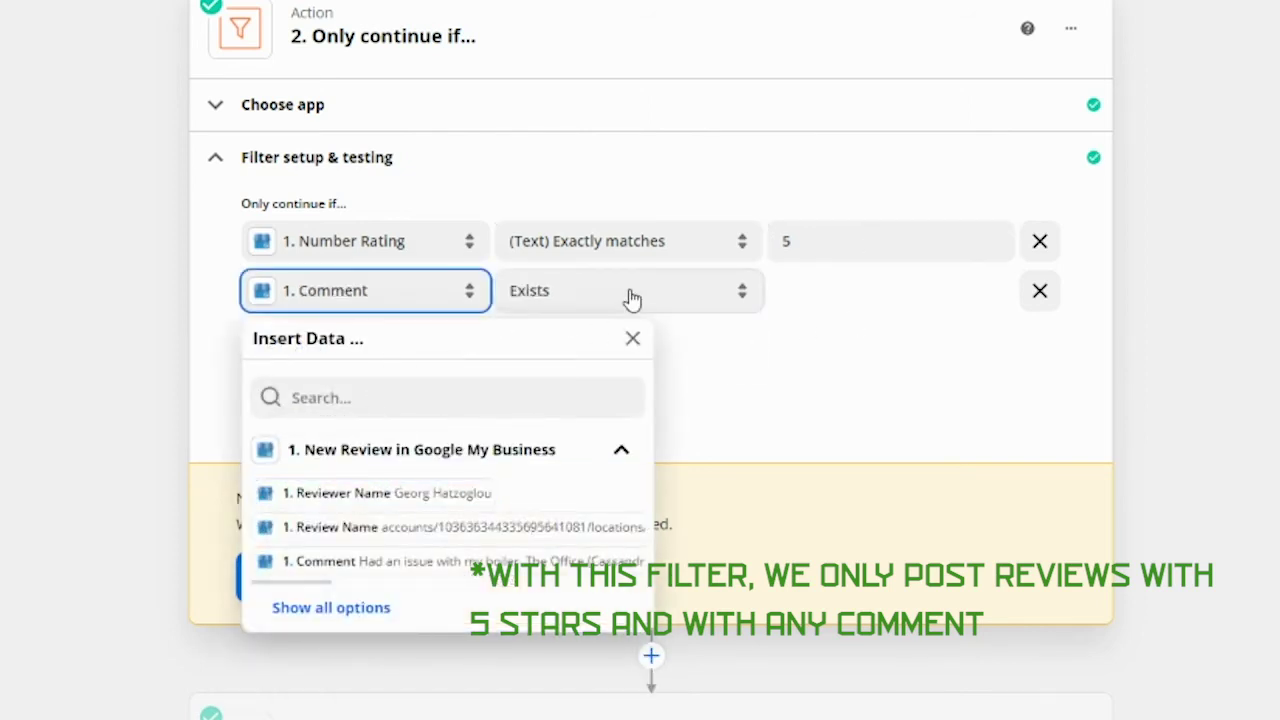
pyautogui.click(631, 297)
pyautogui.press('Escape')
pyautogui.click(365, 300)
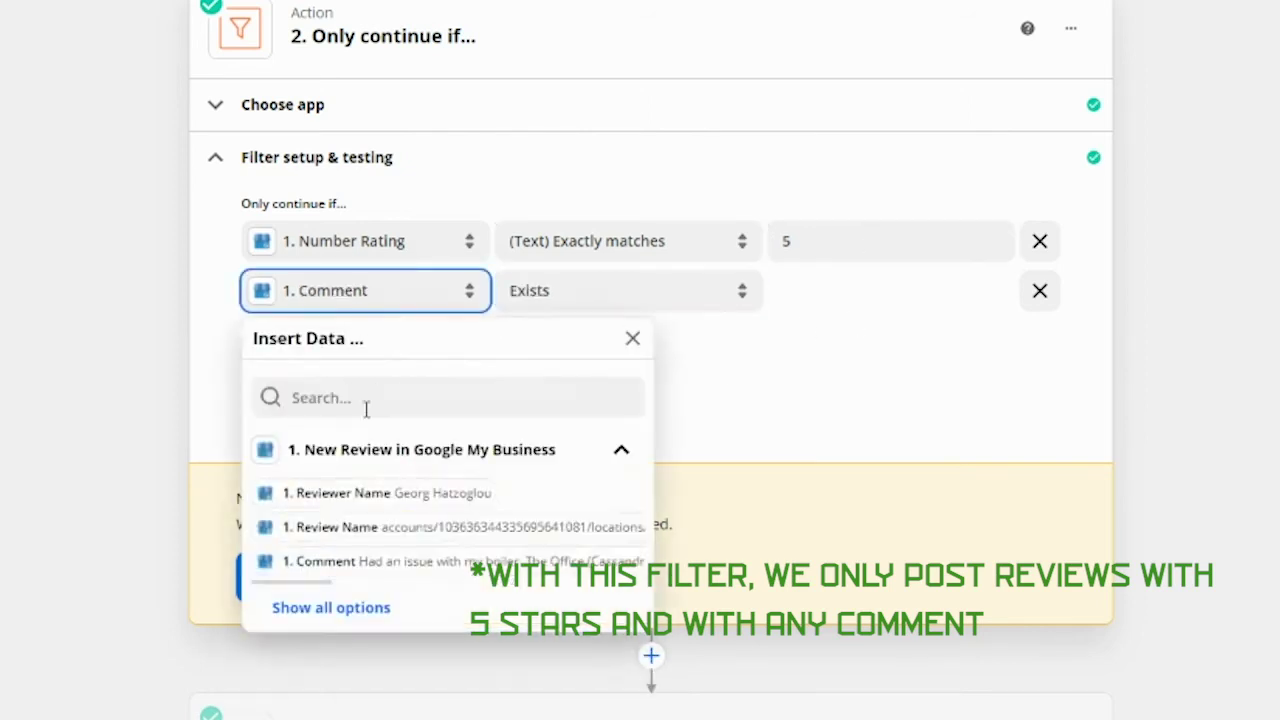
pyautogui.click(838, 410)
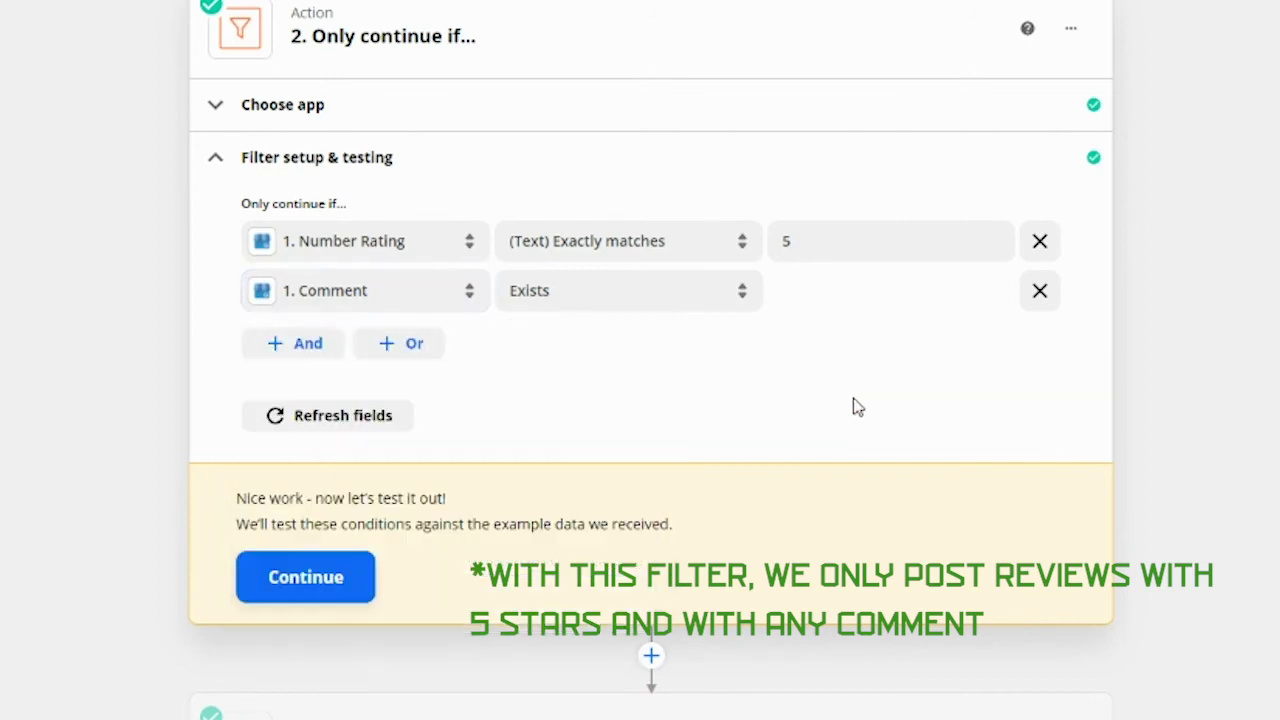
# Test the review filter against the sample data, and expand the setup of the Create Page Post in Facebook Pages action.
pyautogui.click(357, 586)
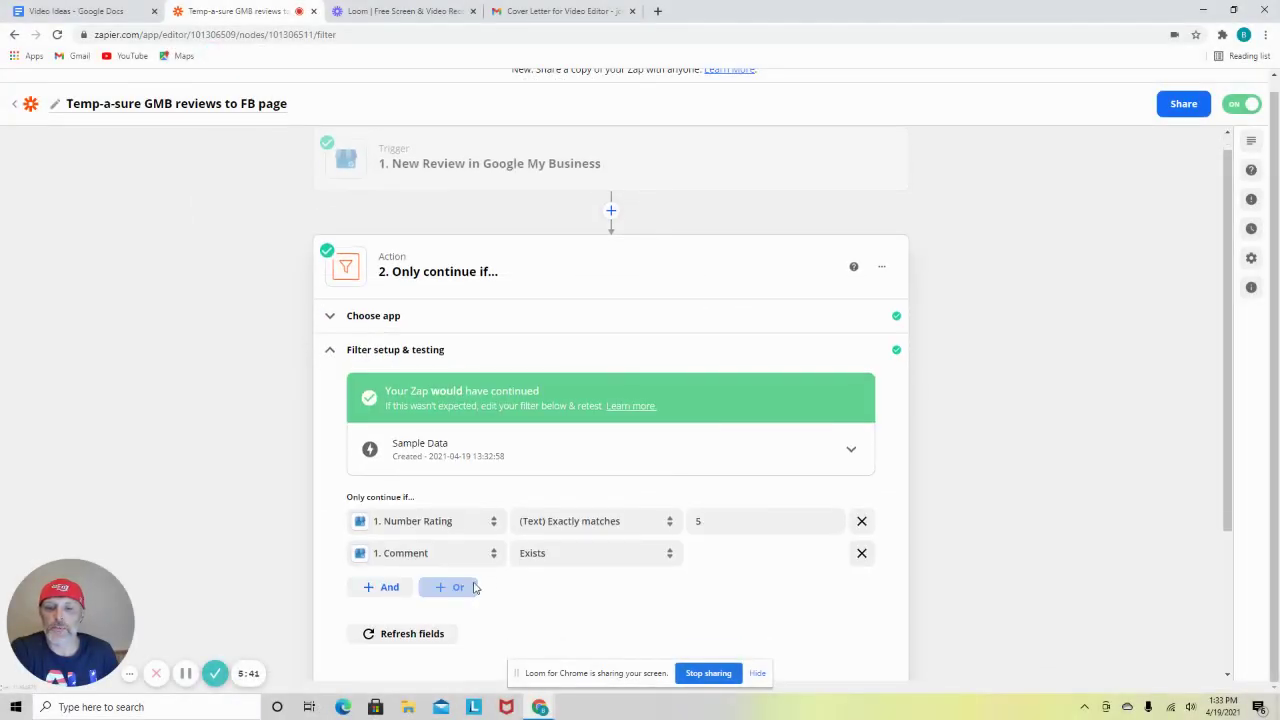
pyautogui.scroll(-2, 840, 540)
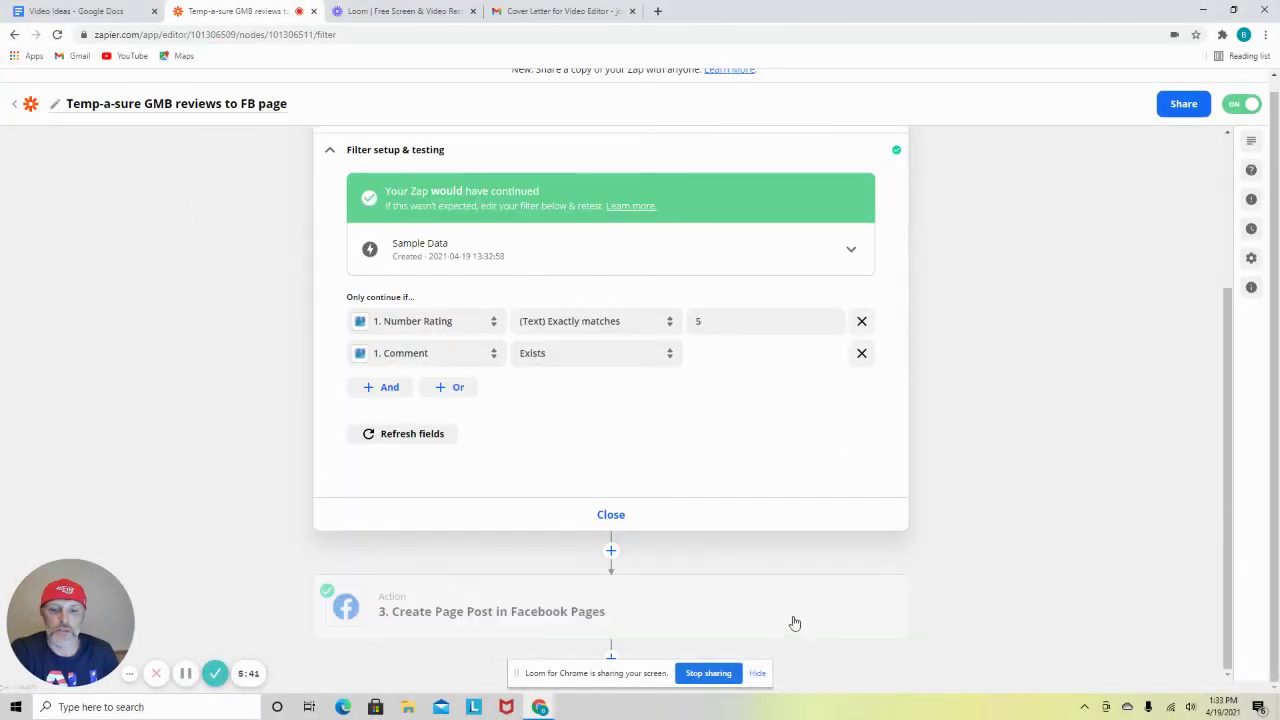
pyautogui.click(497, 606)
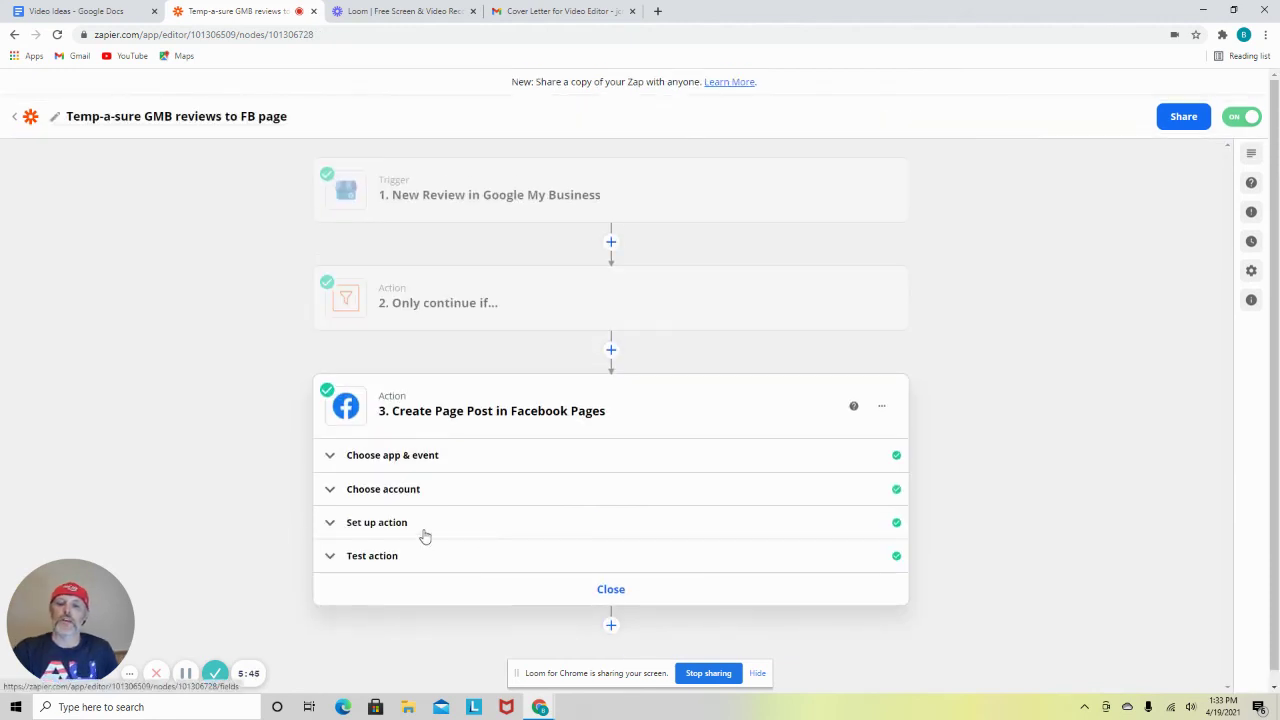
pyautogui.click(423, 531)
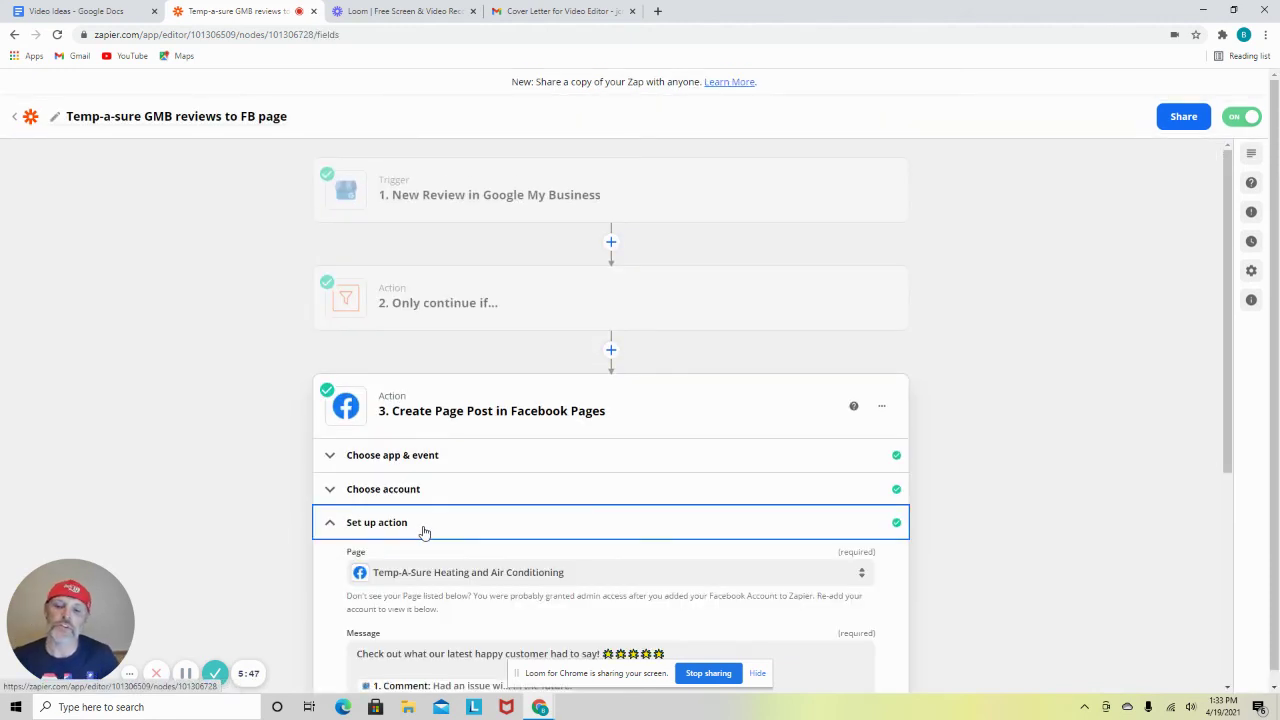